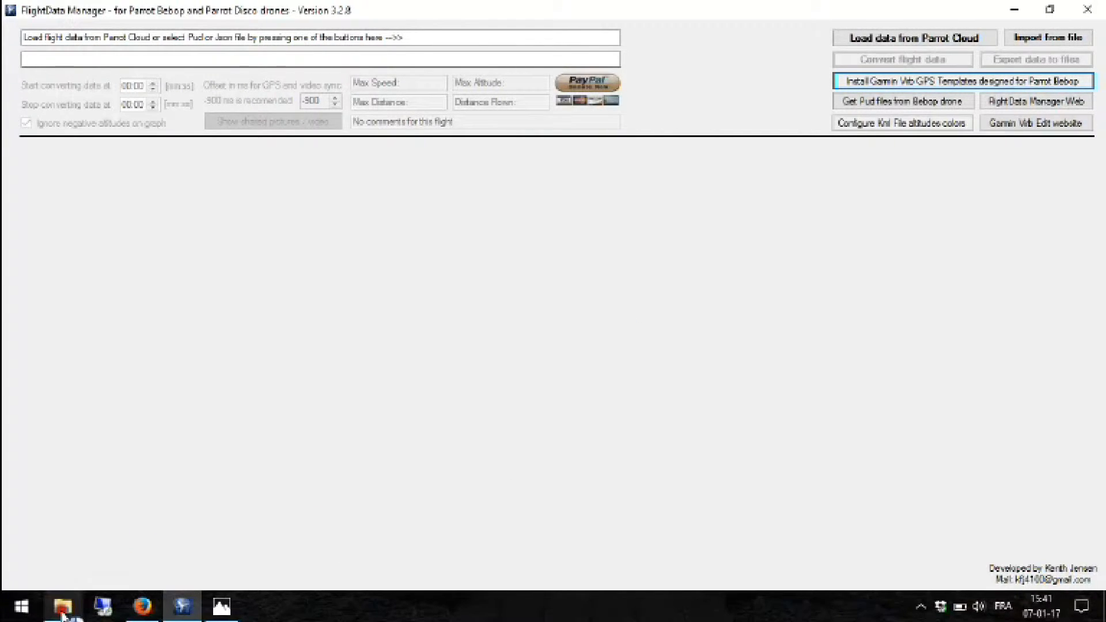
# - In File Explorer, examine the Flightdata Manager folder and its Bebop 2 - Mes Vols subfolder, and close the window
pyautogui.moveTo(63, 618)
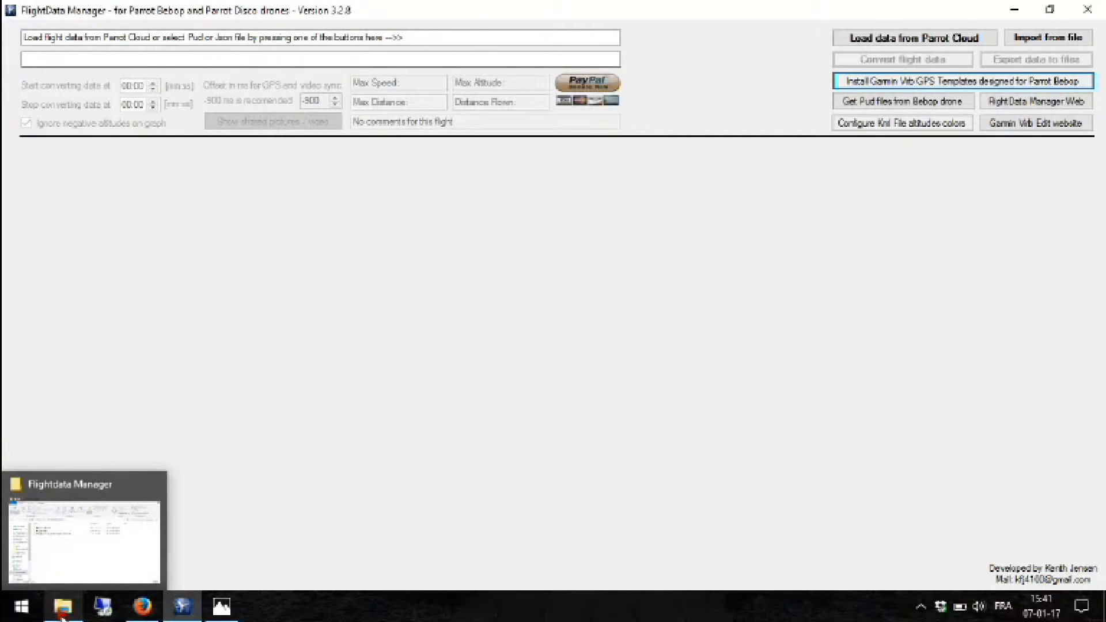
pyautogui.click(63, 617)
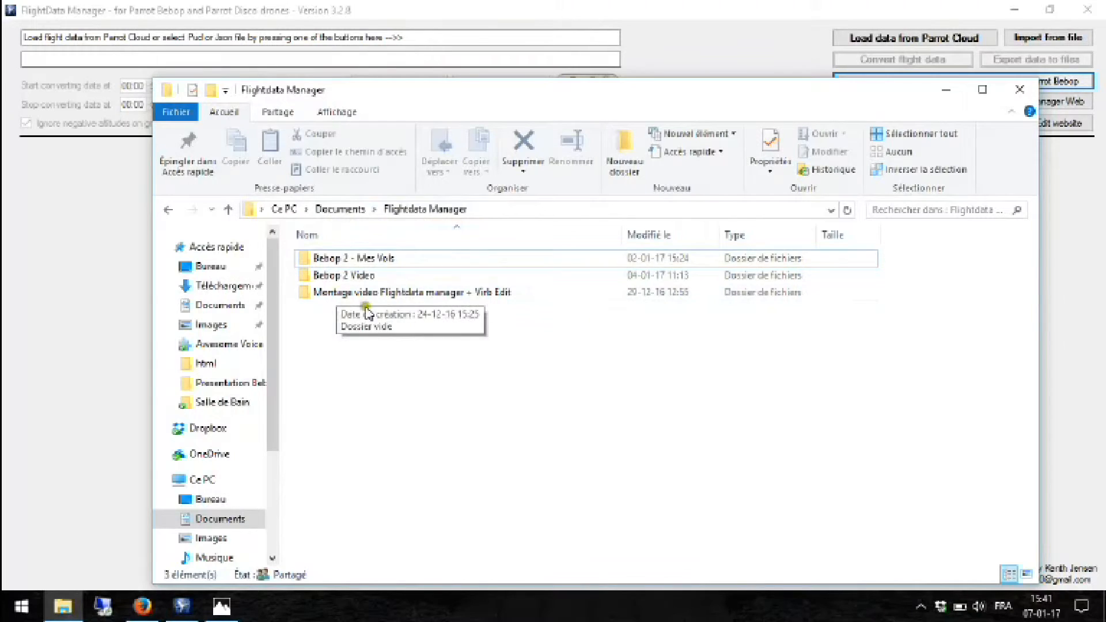
pyautogui.doubleClick(377, 264)
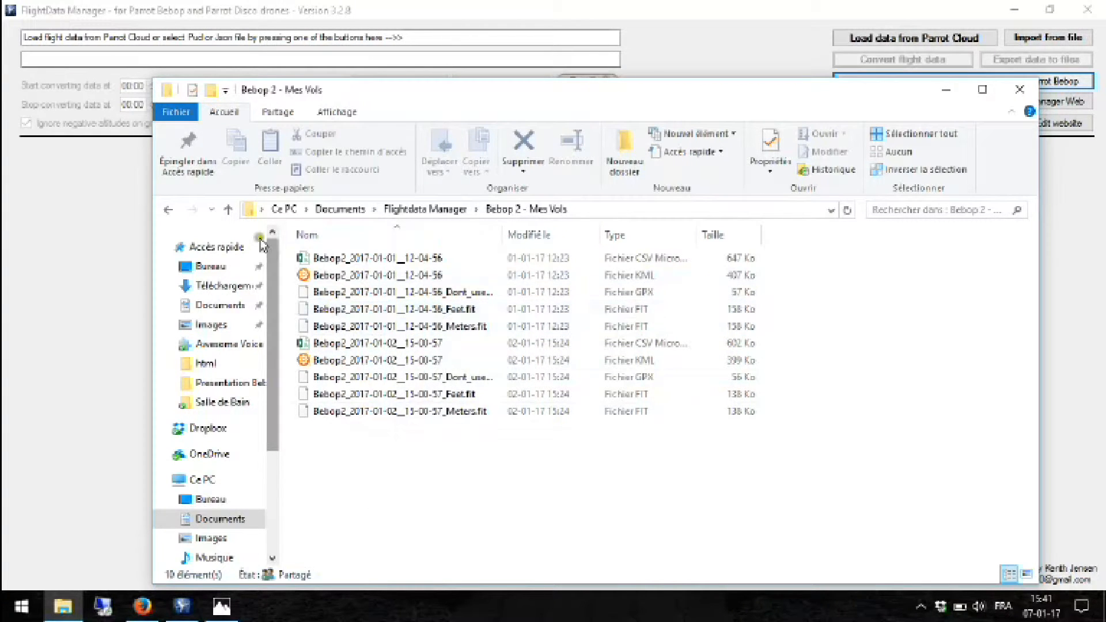
pyautogui.click(228, 211)
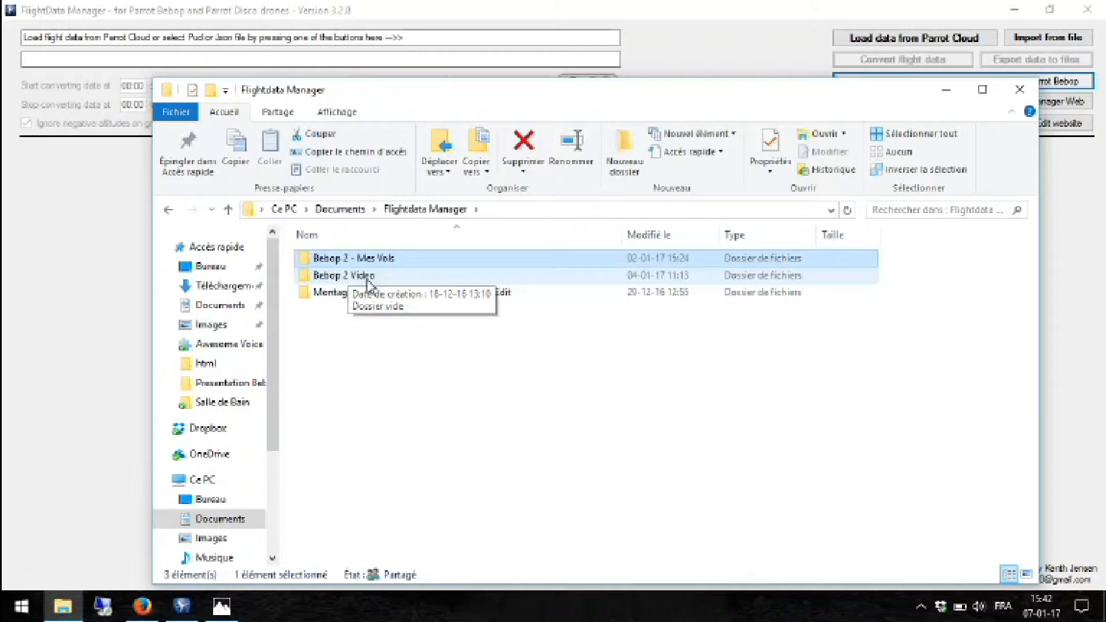
pyautogui.click(406, 282)
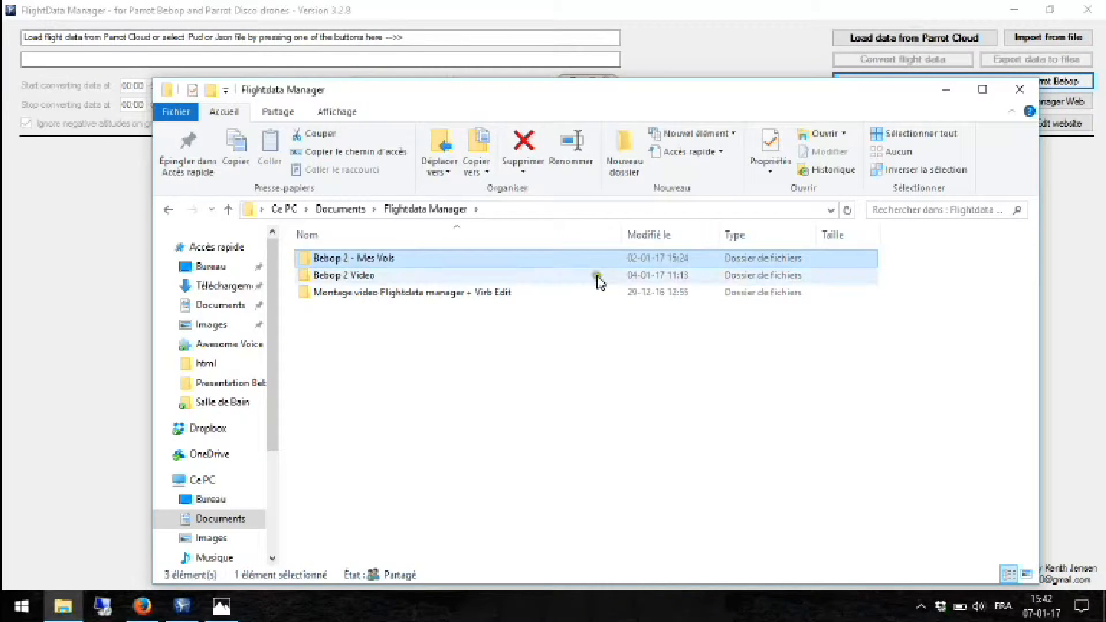
pyautogui.click(1020, 90)
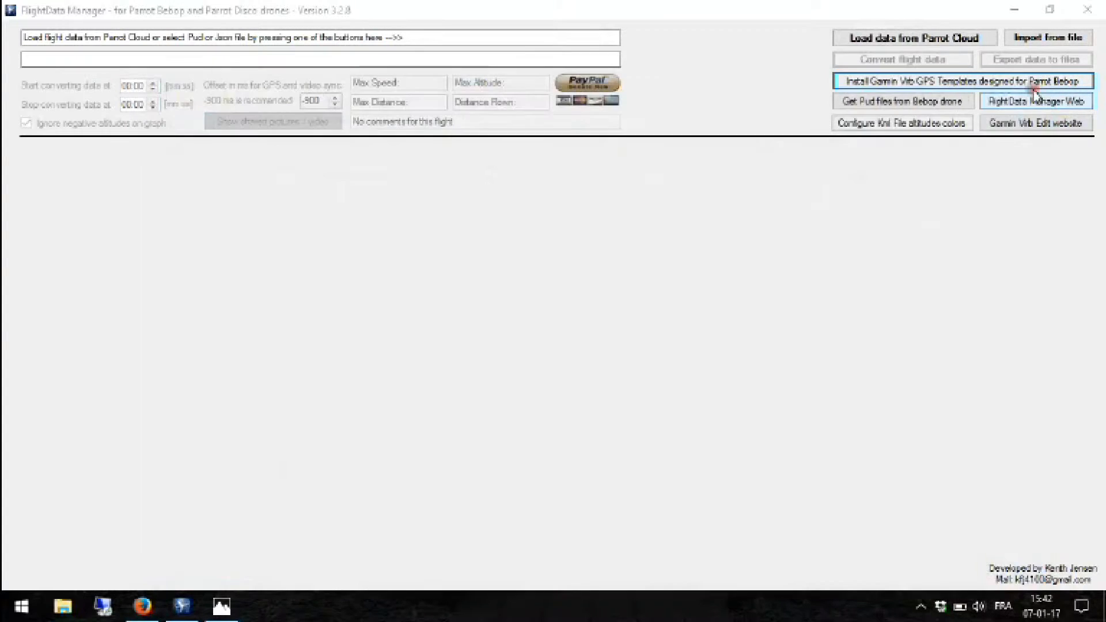
# - Switch to Photos to examine the Mes vols flights in Ecran vols Bebop 2.jpg, and return to FlightData Manager
pyautogui.moveTo(225, 616)
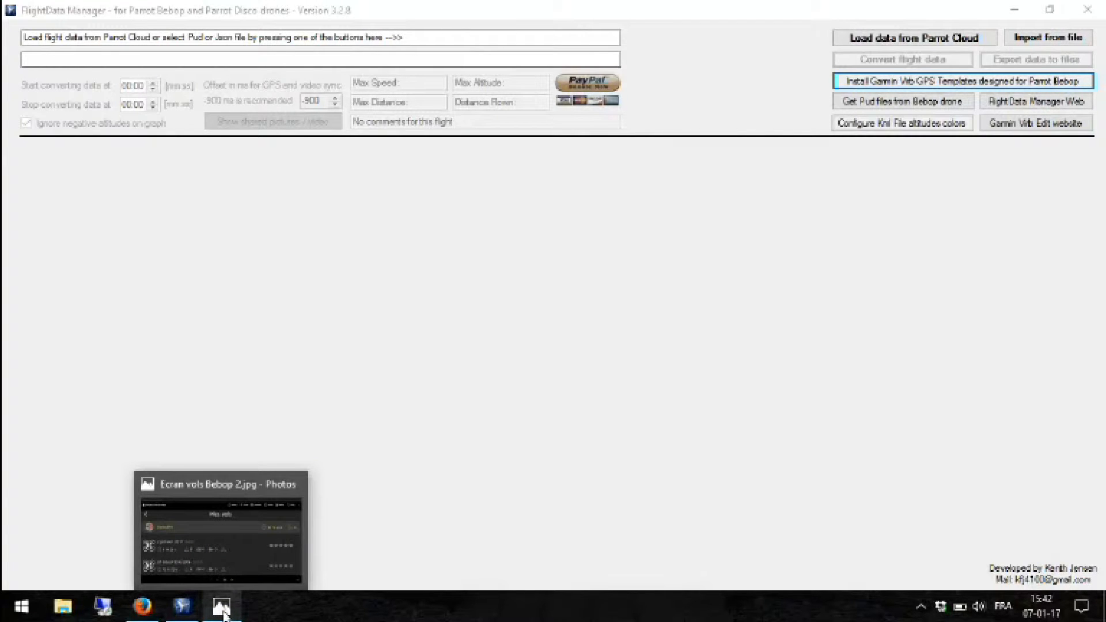
pyautogui.click(222, 609)
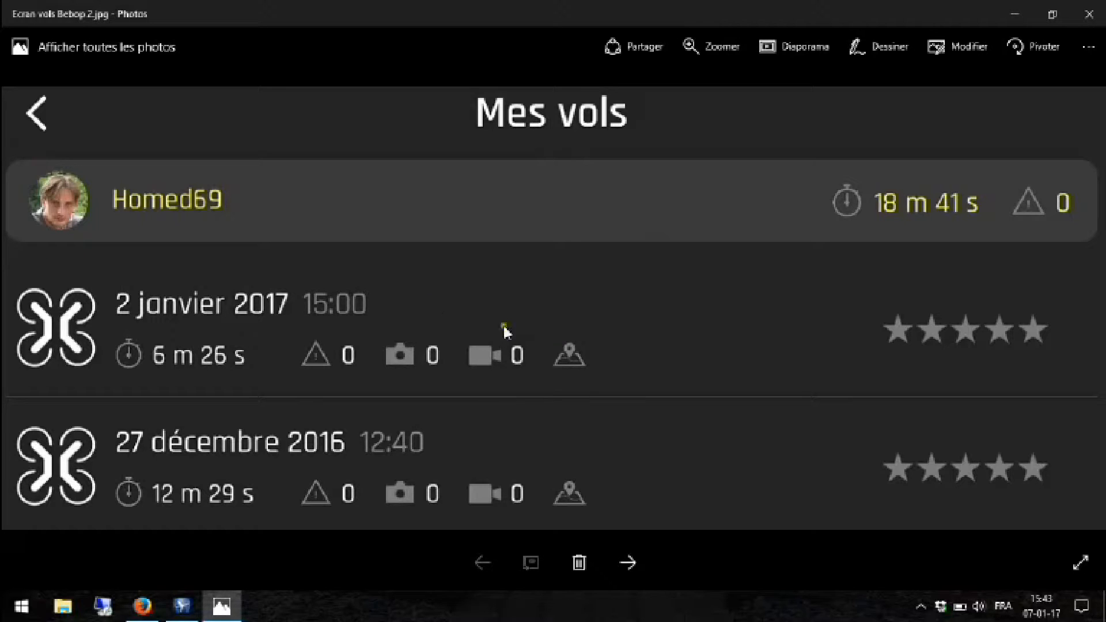
pyautogui.click(183, 612)
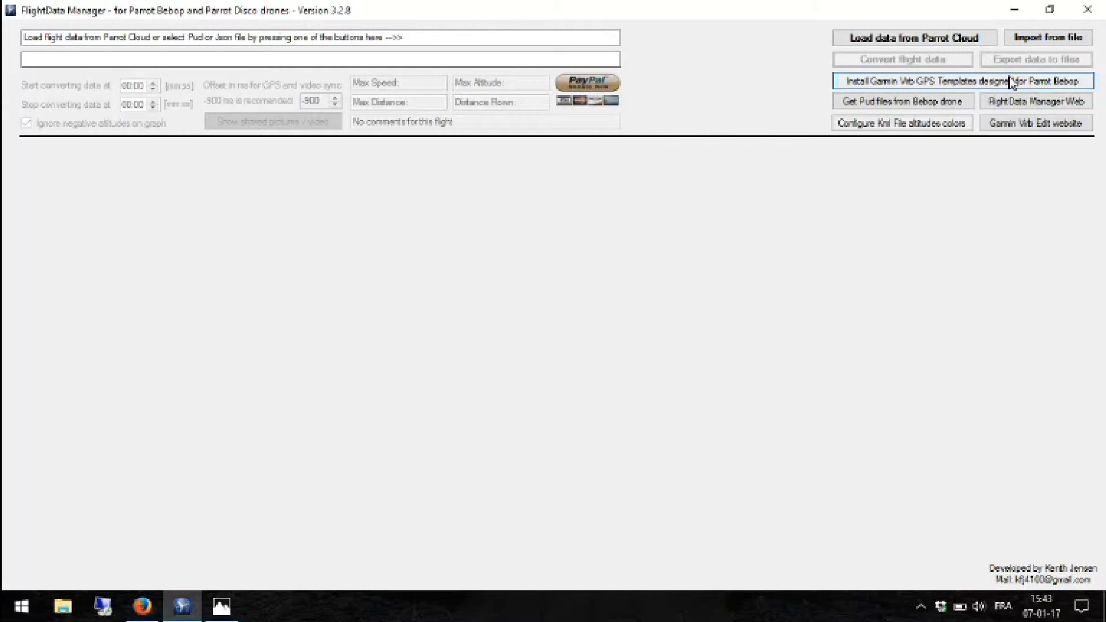
# - Review the Garmin Virb GPS template installation options for Parrot Bebop and close them without installing anything
pyautogui.click(957, 85)
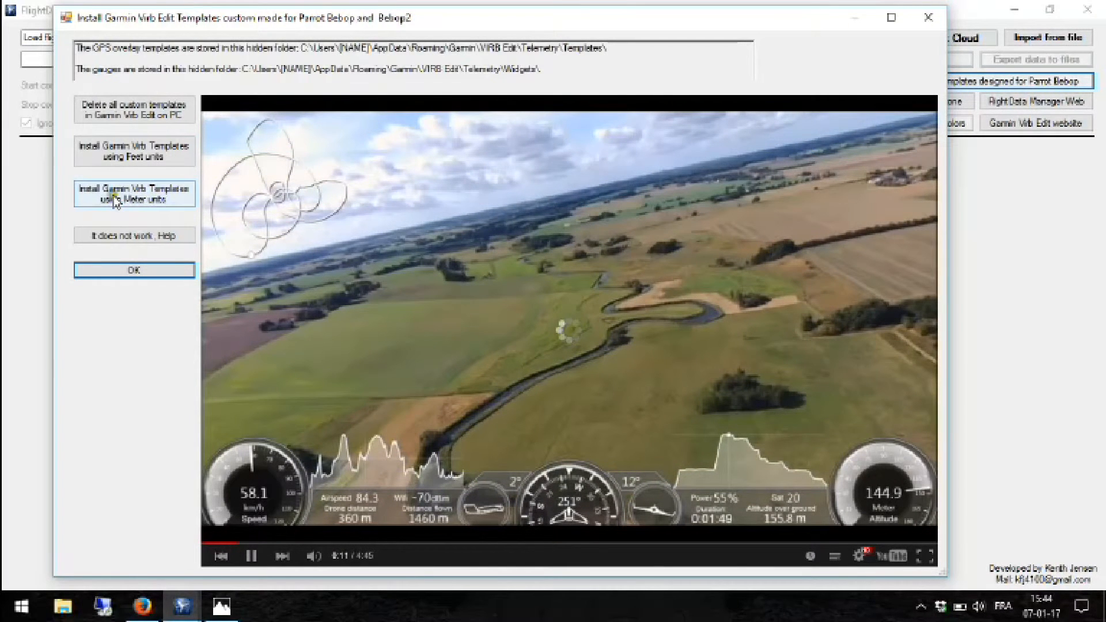
pyautogui.click(126, 274)
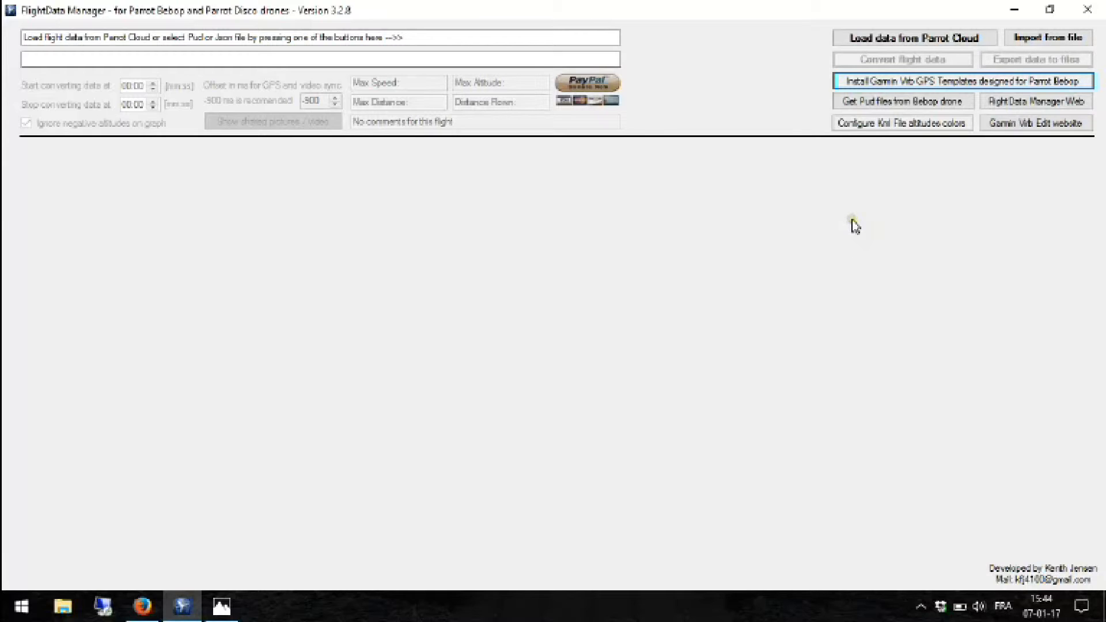
# - Open the Parrot Cloud flight list and compare its dates and times with the Mes vols screenshot in Photos
pyautogui.click(903, 40)
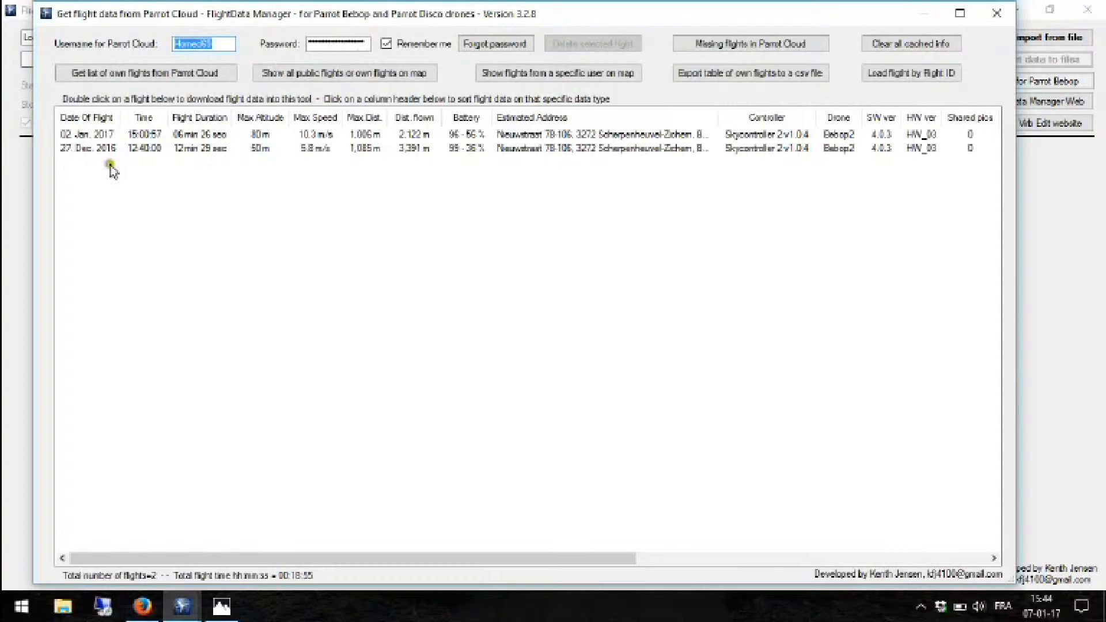
pyautogui.click(224, 613)
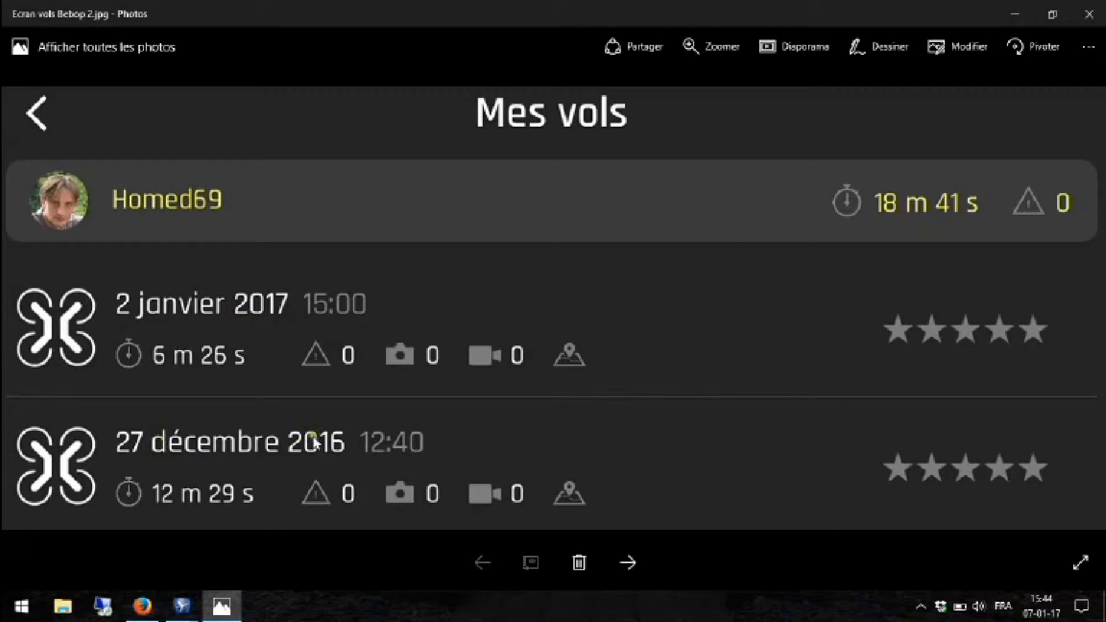
pyautogui.moveTo(182, 605)
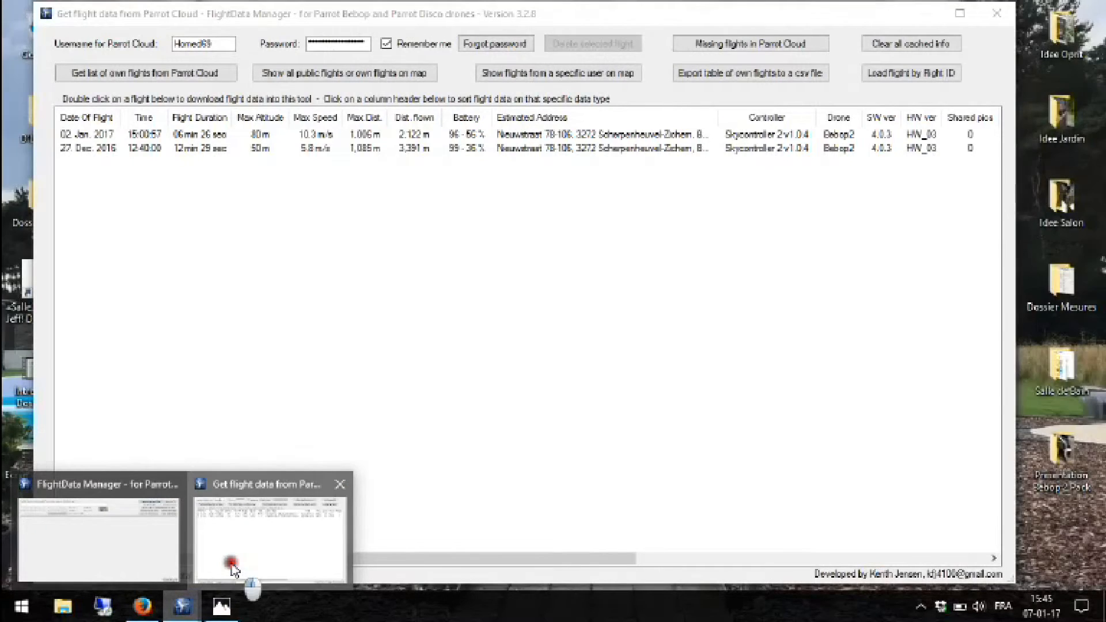
pyautogui.click(230, 568)
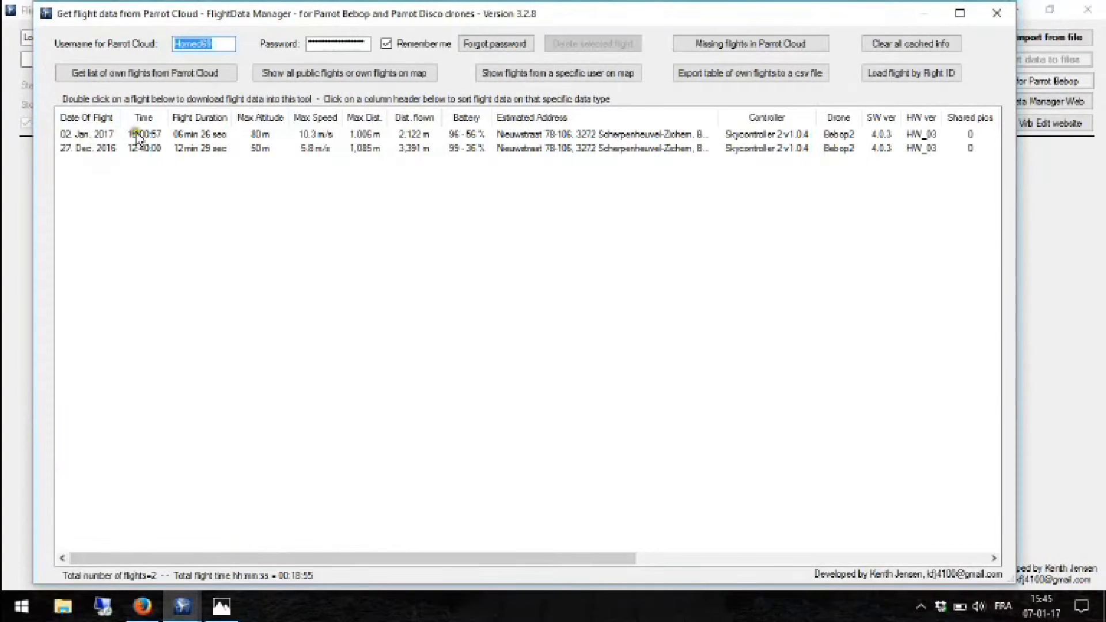
pyautogui.click(222, 606)
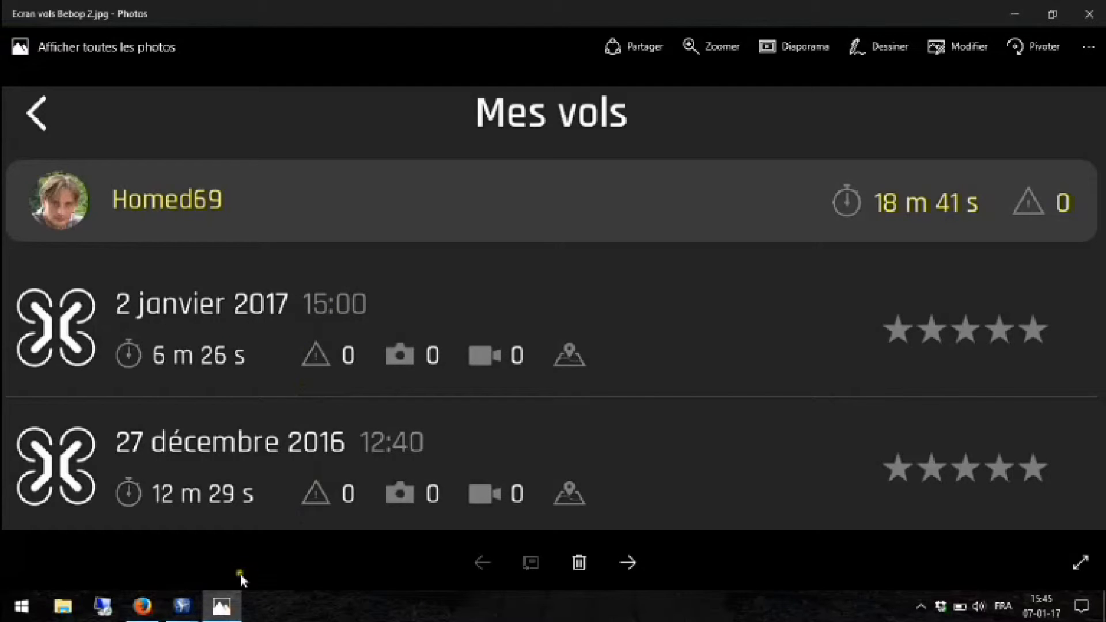
pyautogui.moveTo(193, 613)
pyautogui.click(253, 548)
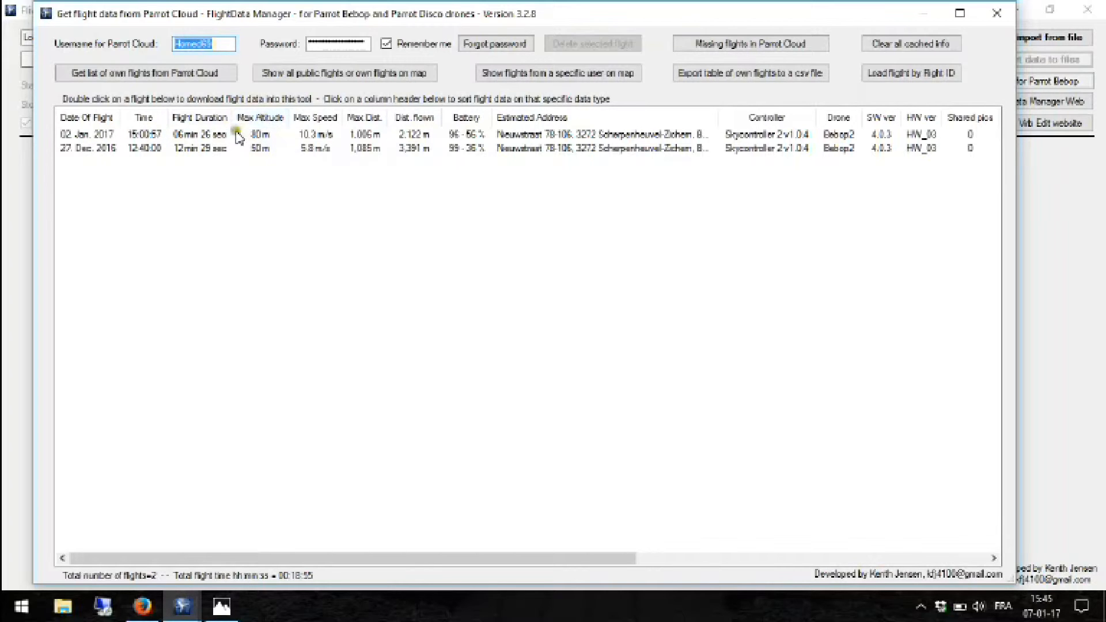
# - Load the flight data of the 02 Jan. 2017 15:00:57 flight from the Parrot Cloud list
pyautogui.click(271, 189)
pyautogui.click(87, 137)
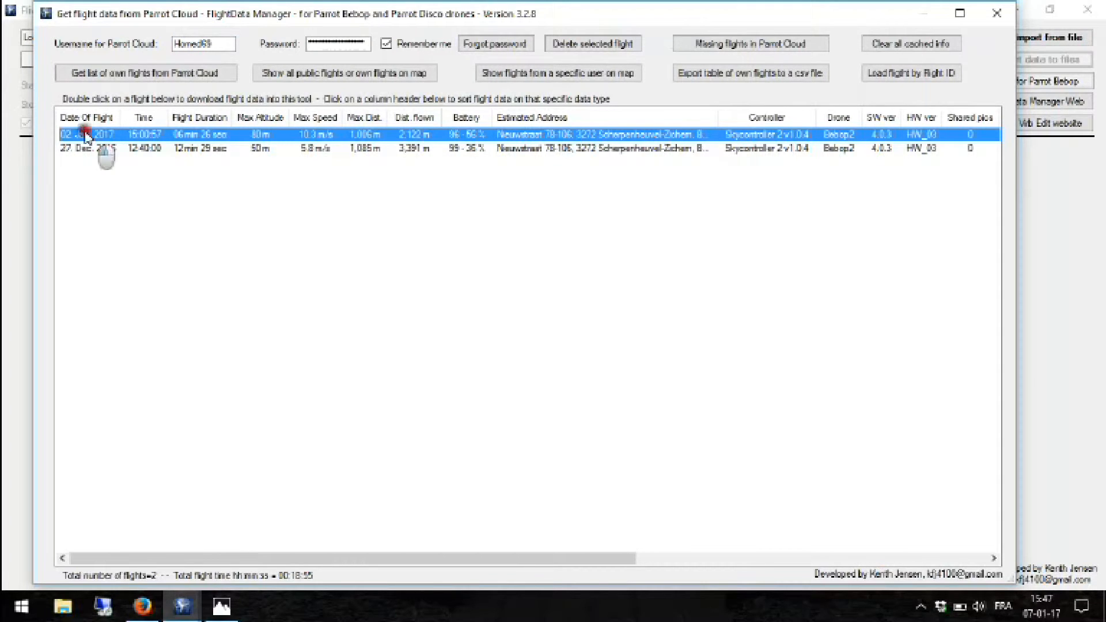
pyautogui.doubleClick(86, 137)
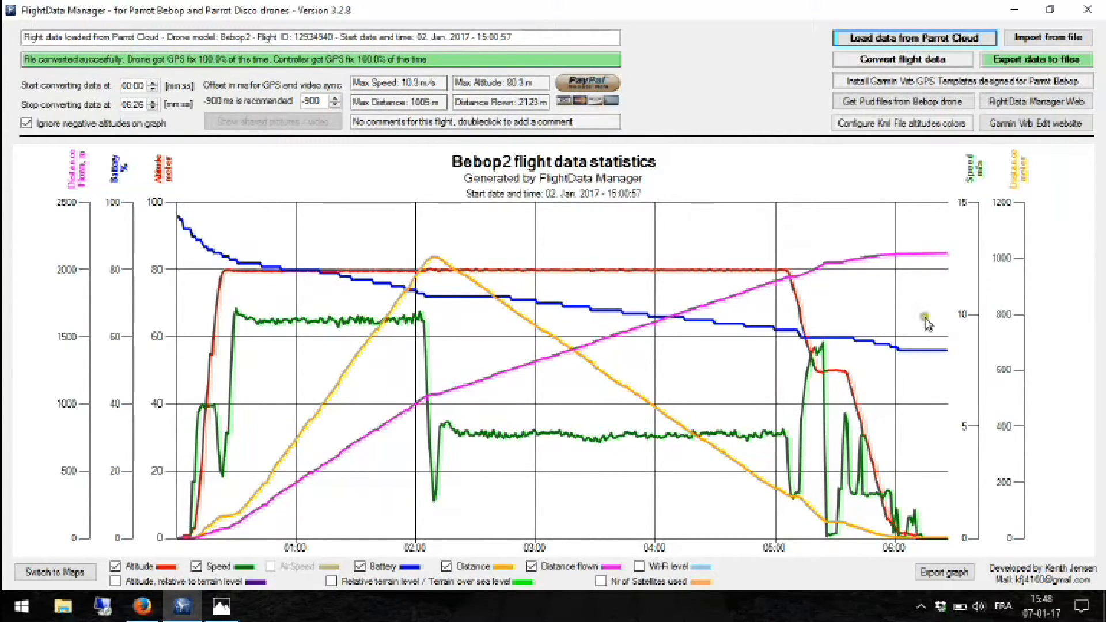
# - Export the loaded flight data to the Bebop 2 - Mes Vols folder and decline opening the Kml file in Google Earth
pyautogui.moveTo(720, 294)
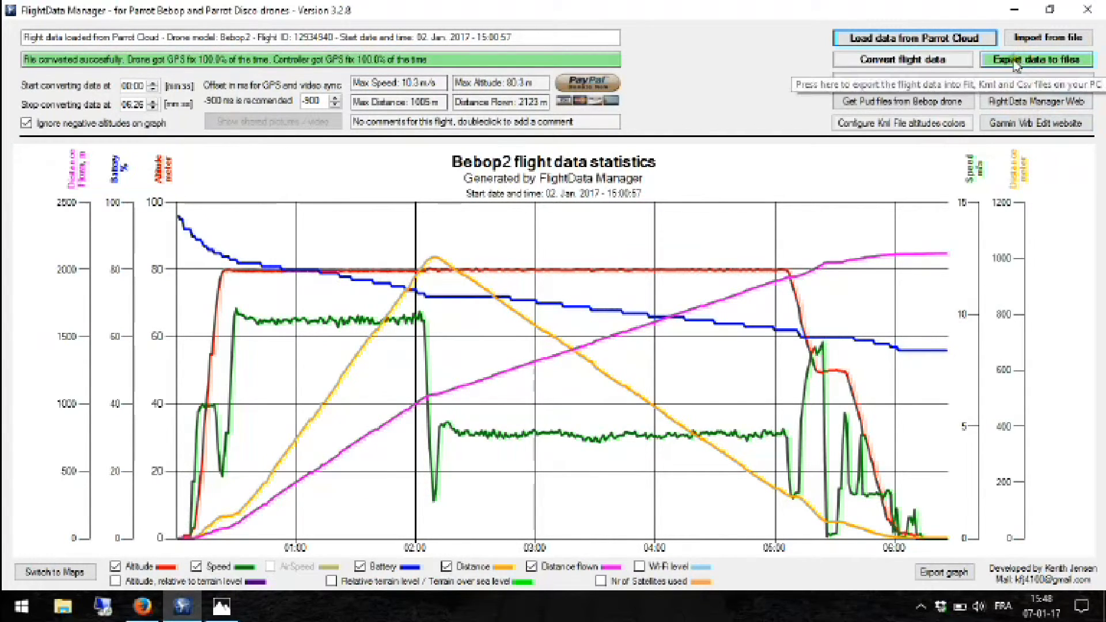
pyautogui.moveTo(740, 445)
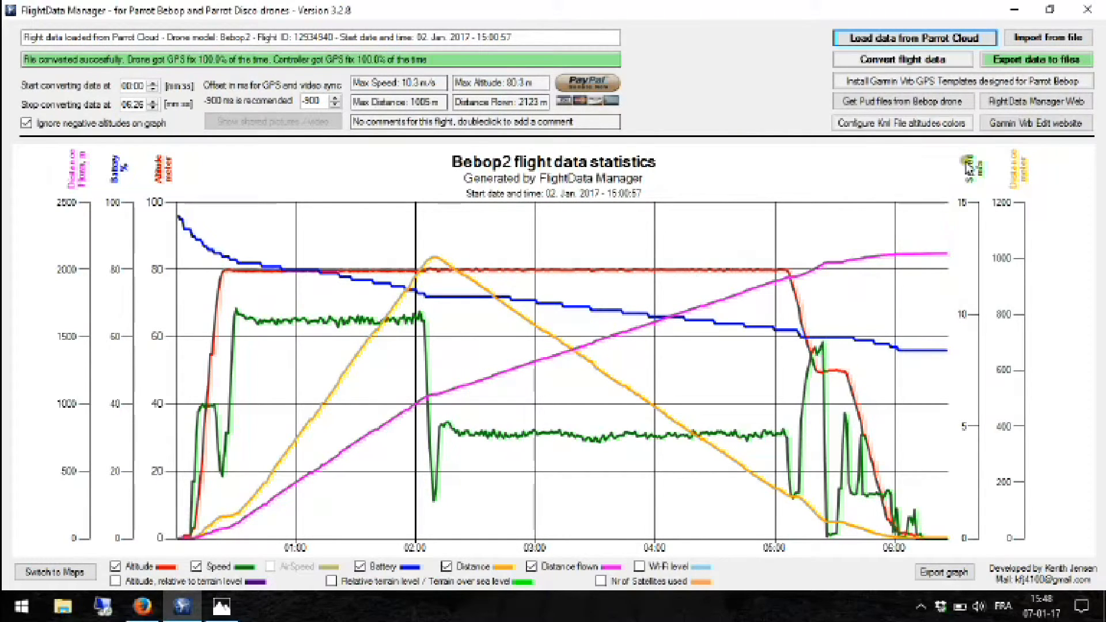
pyautogui.click(1019, 63)
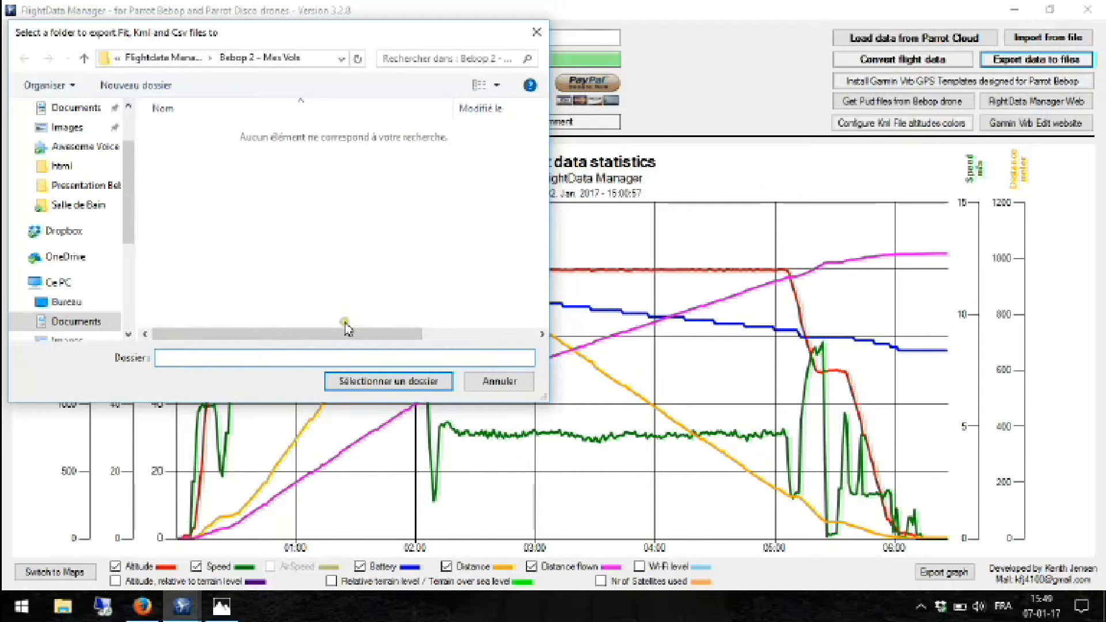
pyautogui.click(376, 382)
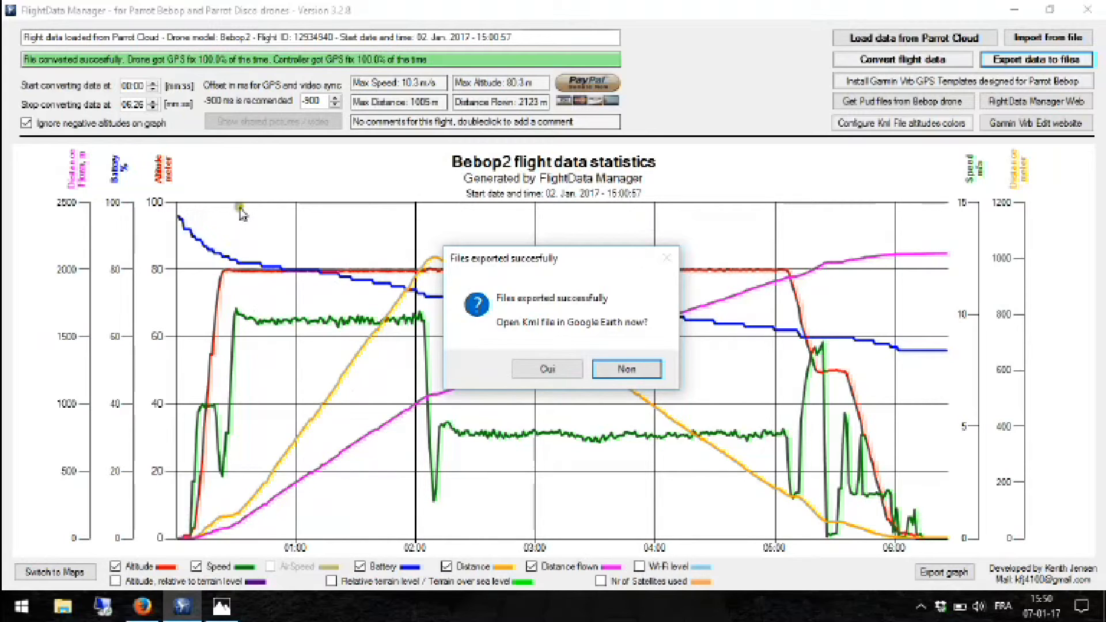
pyautogui.click(630, 377)
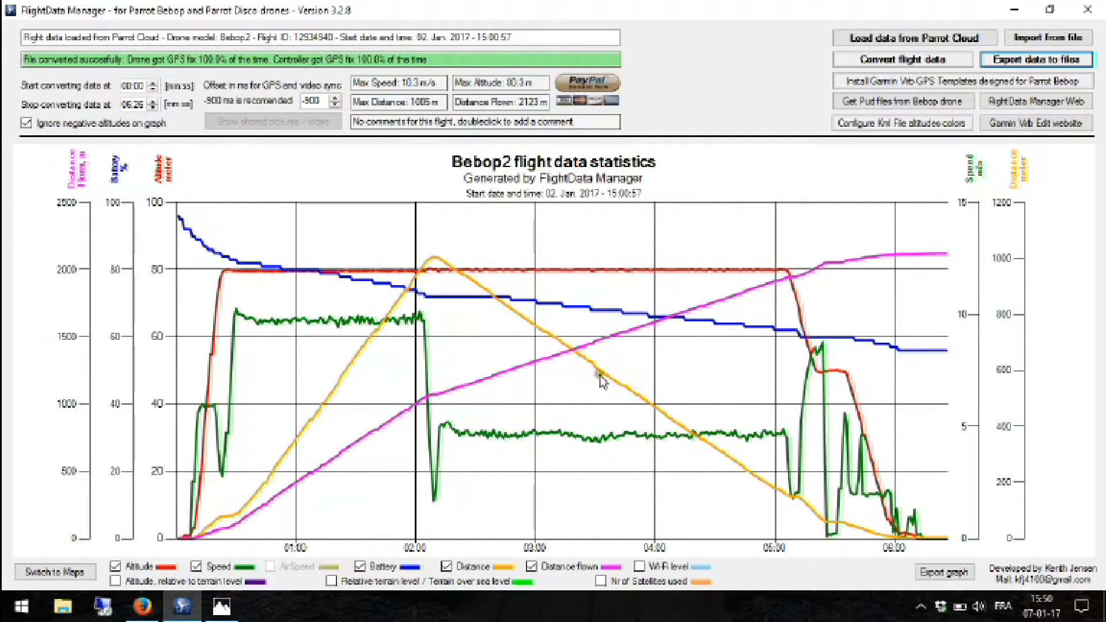
# - In File Explorer, check the exported flight files in Documents > Flightdata Manager > Bebop 2 - Mes Vols, and close the window
pyautogui.moveTo(212, 540)
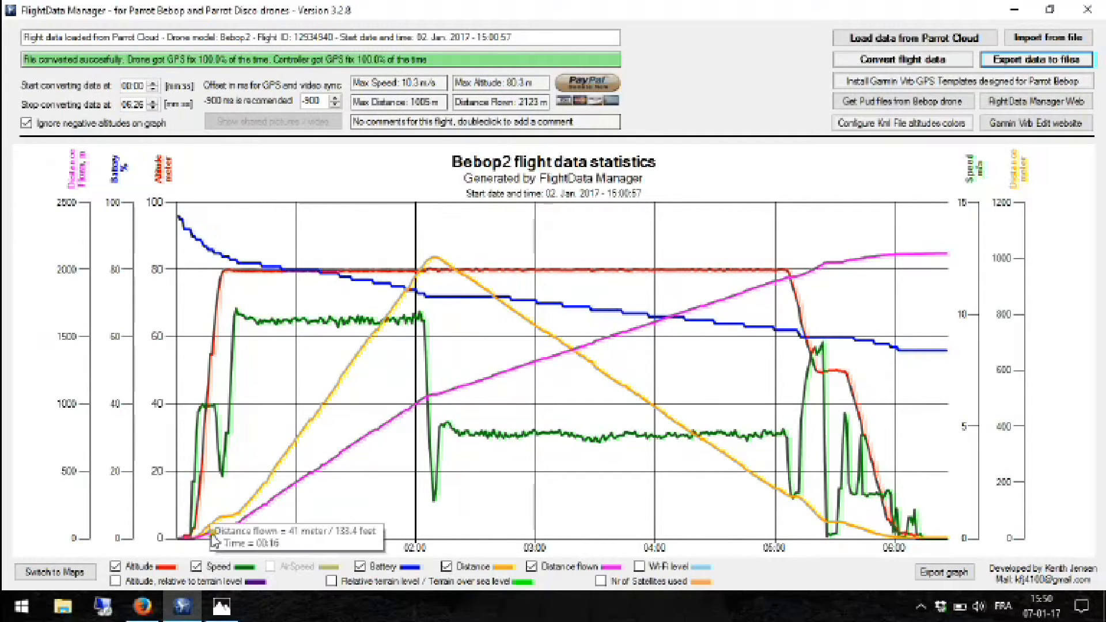
pyautogui.click(56, 616)
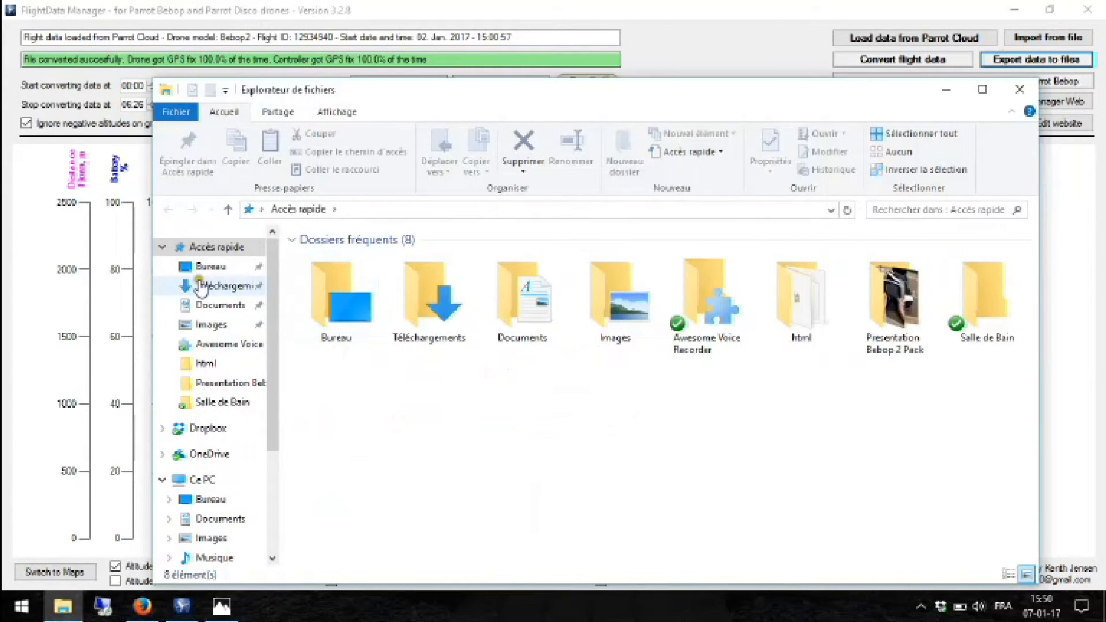
pyautogui.click(208, 313)
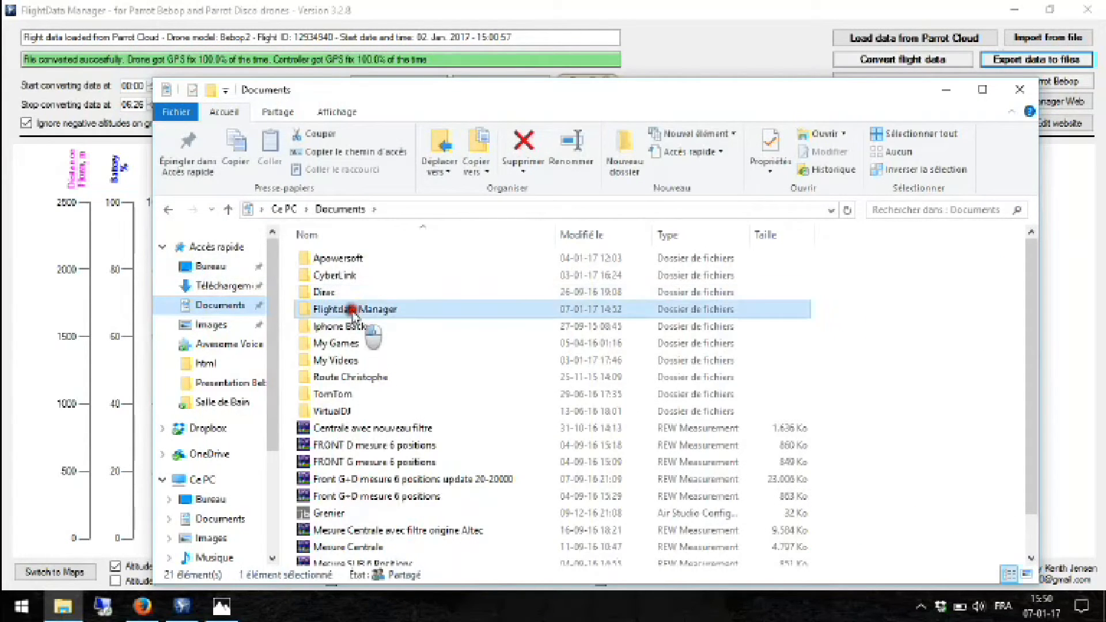
pyautogui.doubleClick(353, 242)
pyautogui.doubleClick(358, 260)
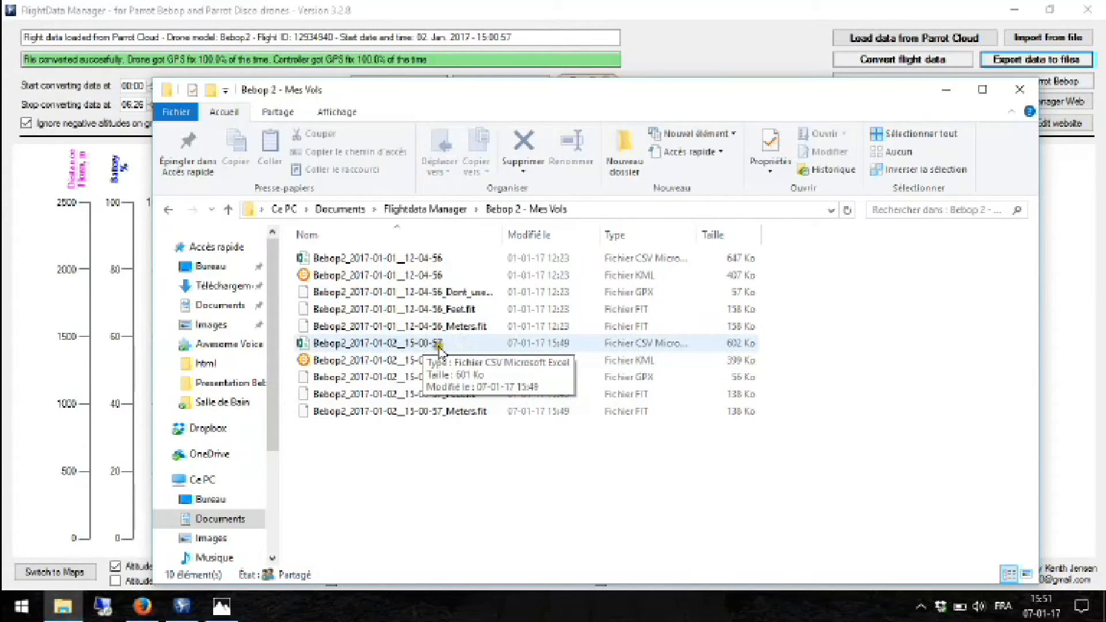
pyautogui.click(1020, 93)
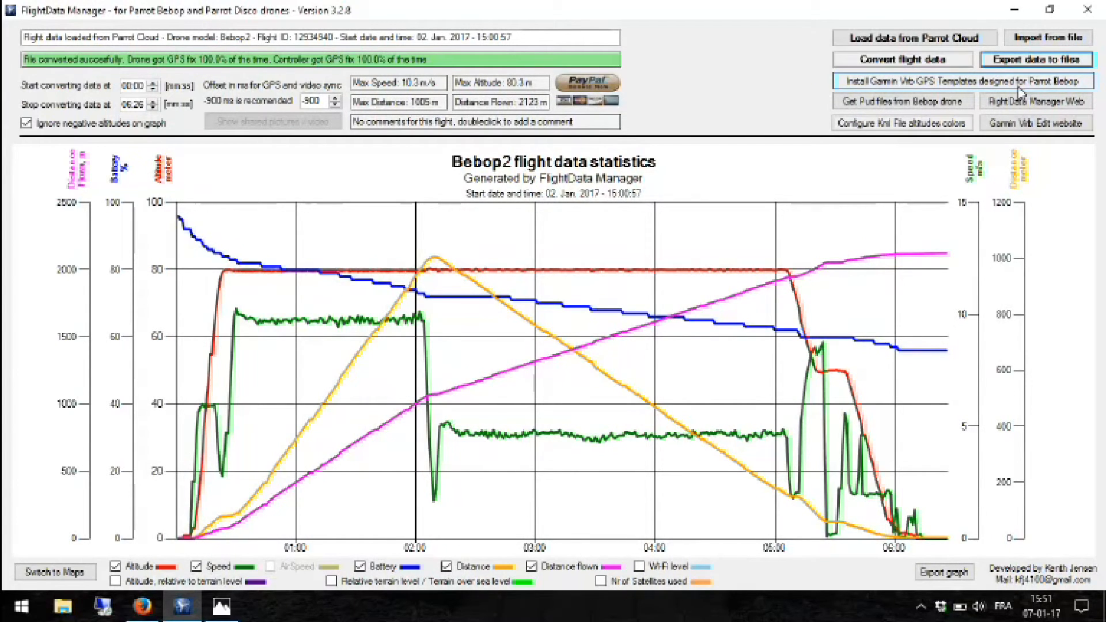
# - Look again at the Mes vols flight screenshot in Photos and go back to the flight statistics in FlightData Manager
pyautogui.click(1000, 62)
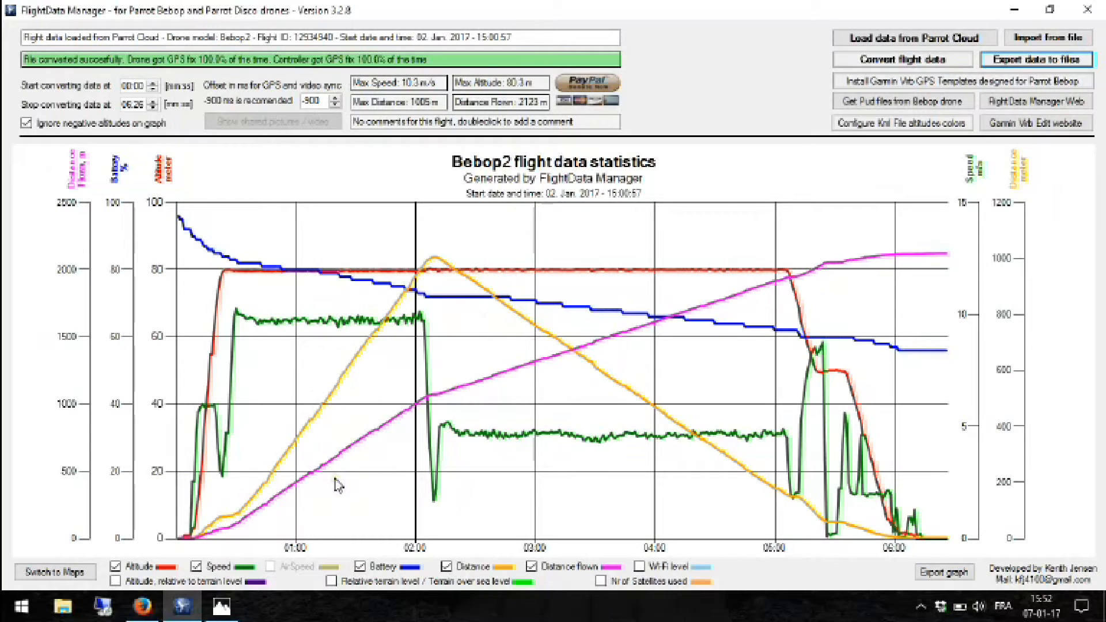
pyautogui.click(223, 613)
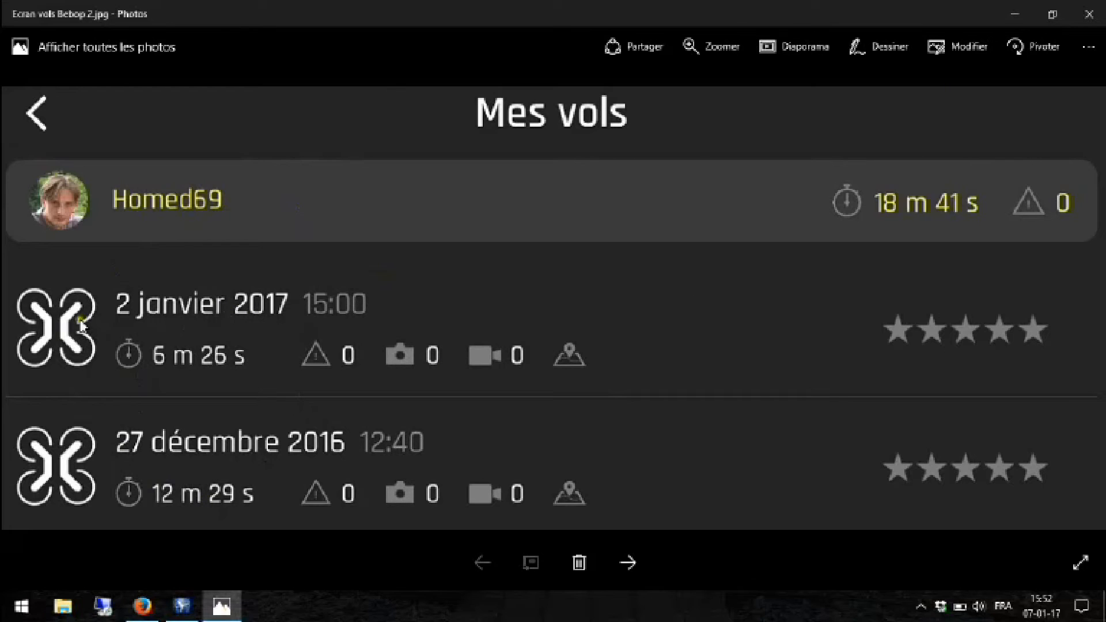
pyautogui.click(184, 615)
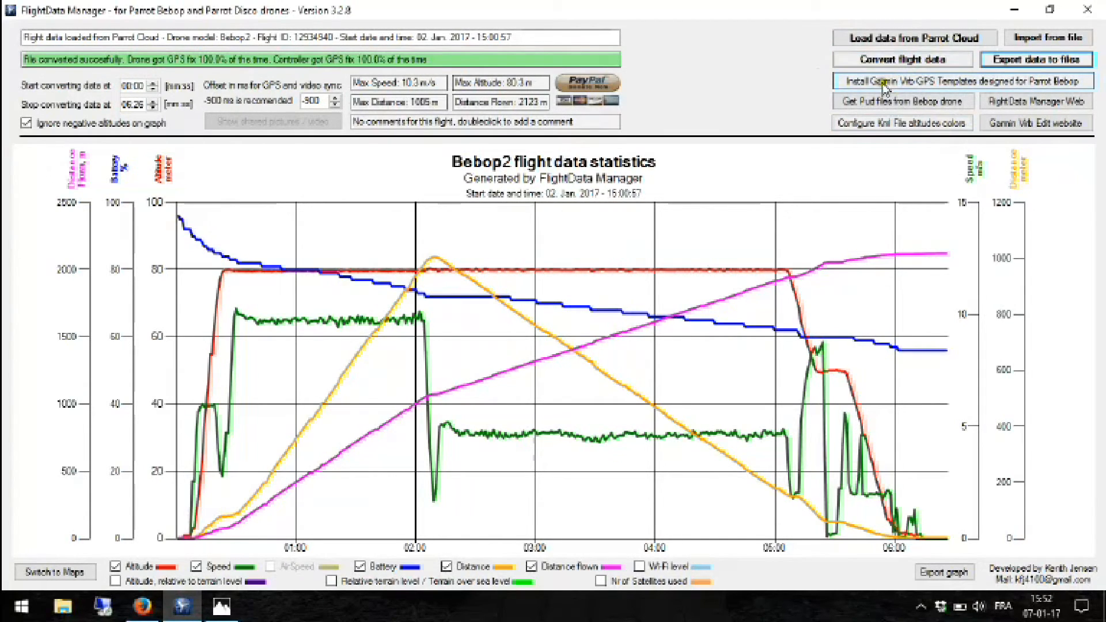
# - Revisit the Garmin Virb template installer without installing anything, and reopen the Parrot Cloud flight list
pyautogui.click(918, 83)
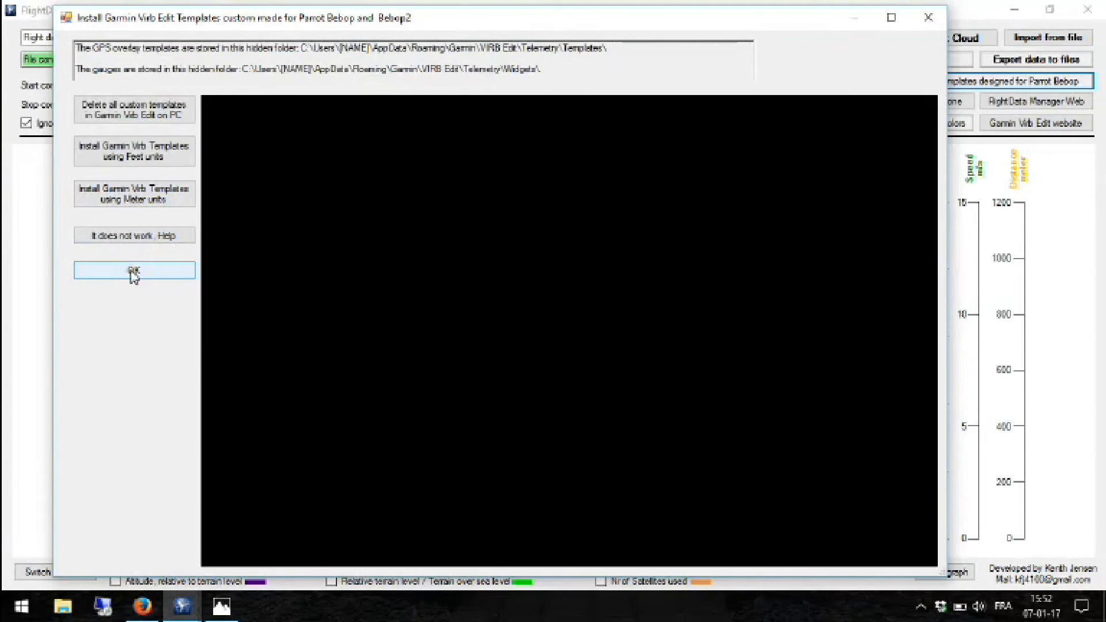
pyautogui.click(135, 269)
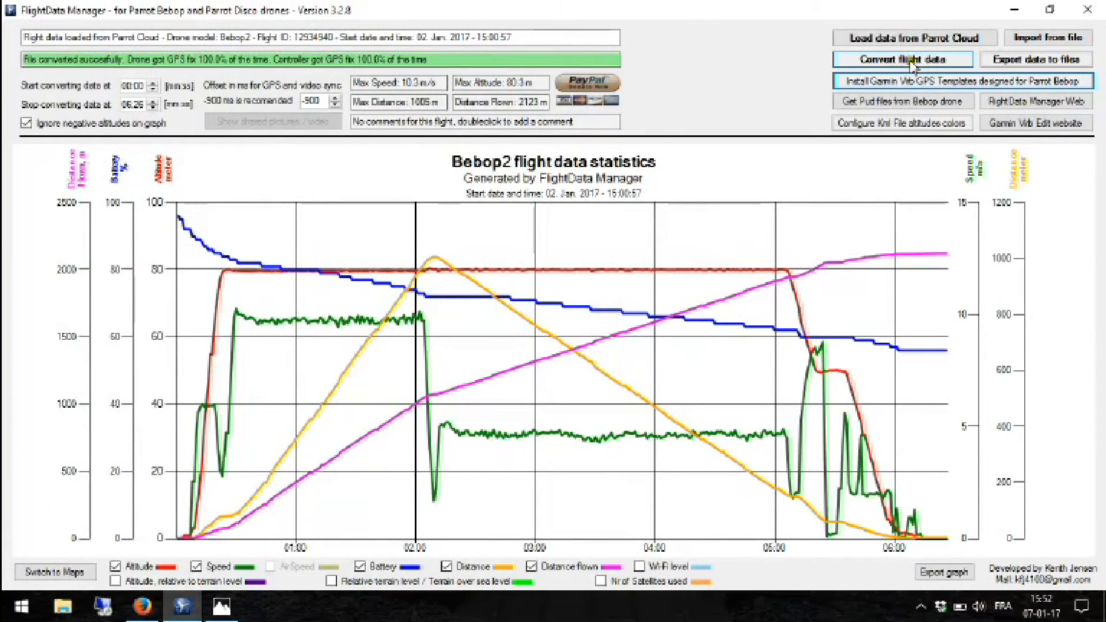
pyautogui.click(906, 37)
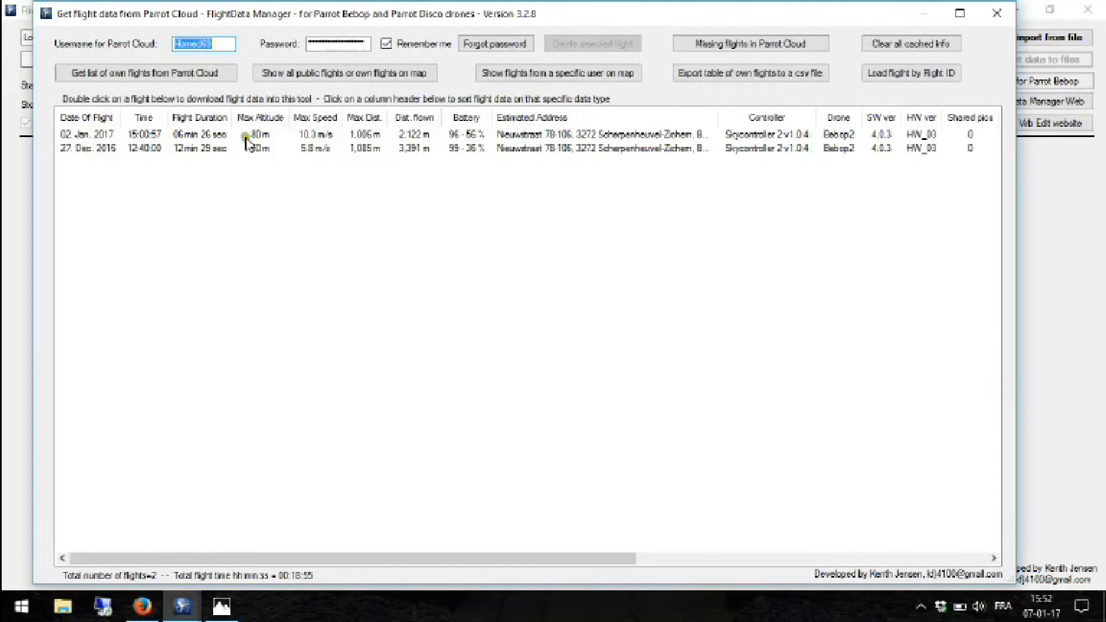
# - Close and reopen the Parrot Cloud flight list, and load the 02 Jan. 2017 flight into the tool
pyautogui.click(998, 12)
pyautogui.click(859, 39)
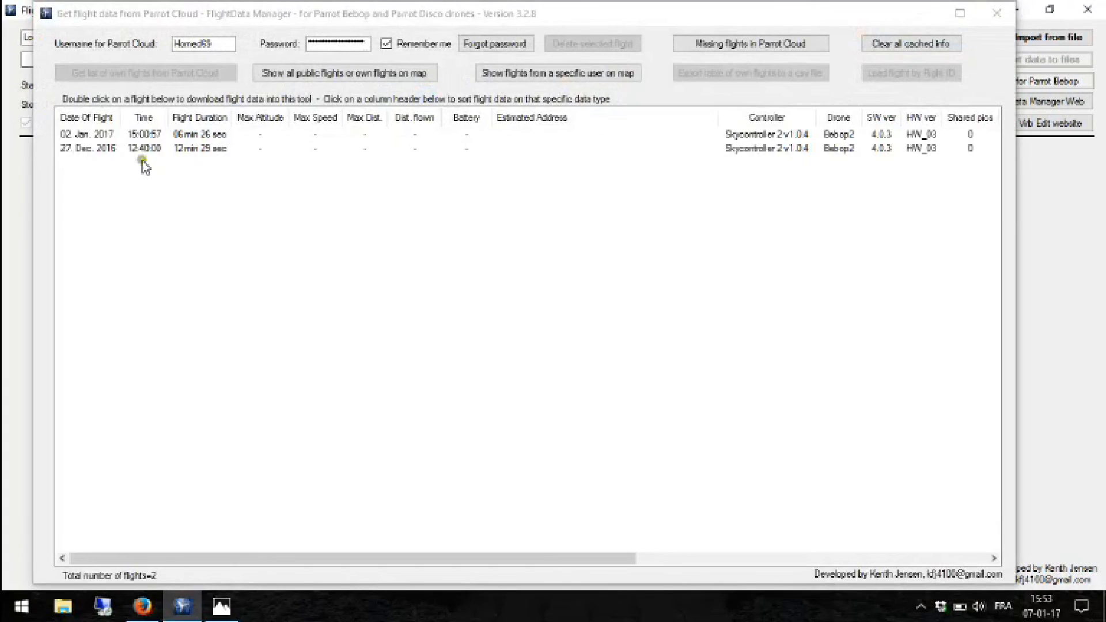
pyautogui.click(105, 137)
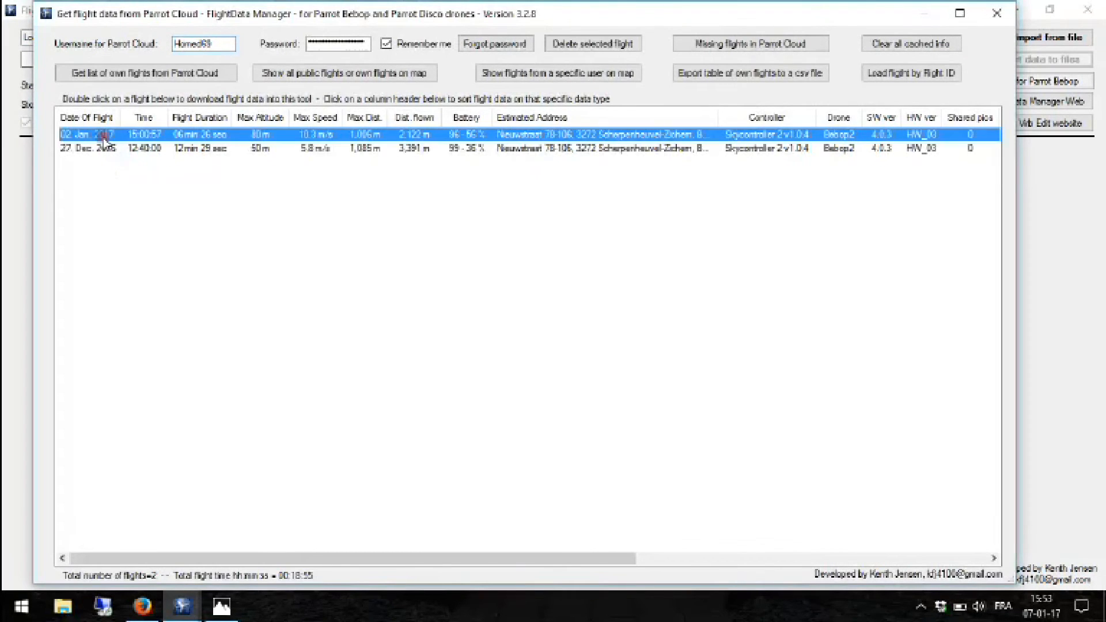
pyautogui.doubleClick(104, 137)
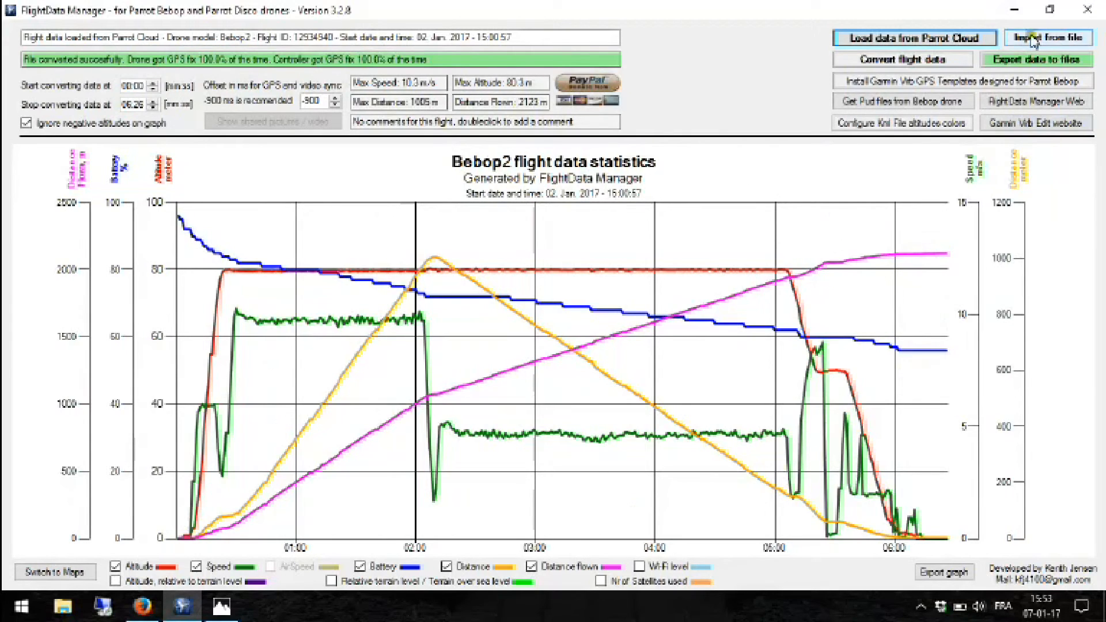
# - Export the reloaded flight's data files with the Bebop 2 - Mes Vols folder as destination, and decline opening the Kml file in Google Earth
pyautogui.click(1029, 62)
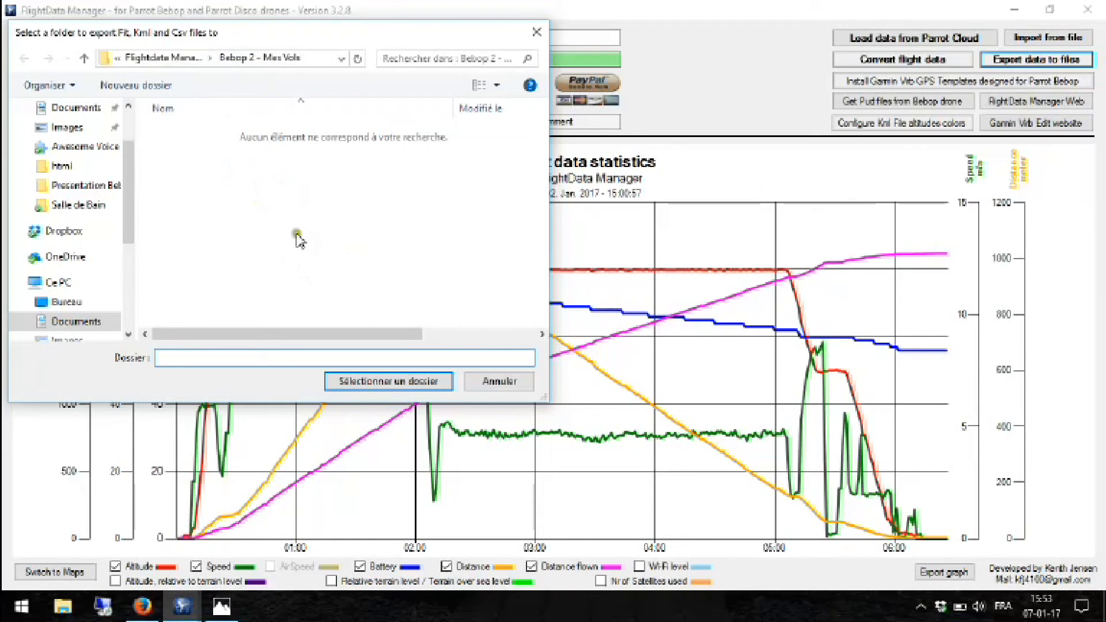
pyautogui.click(494, 383)
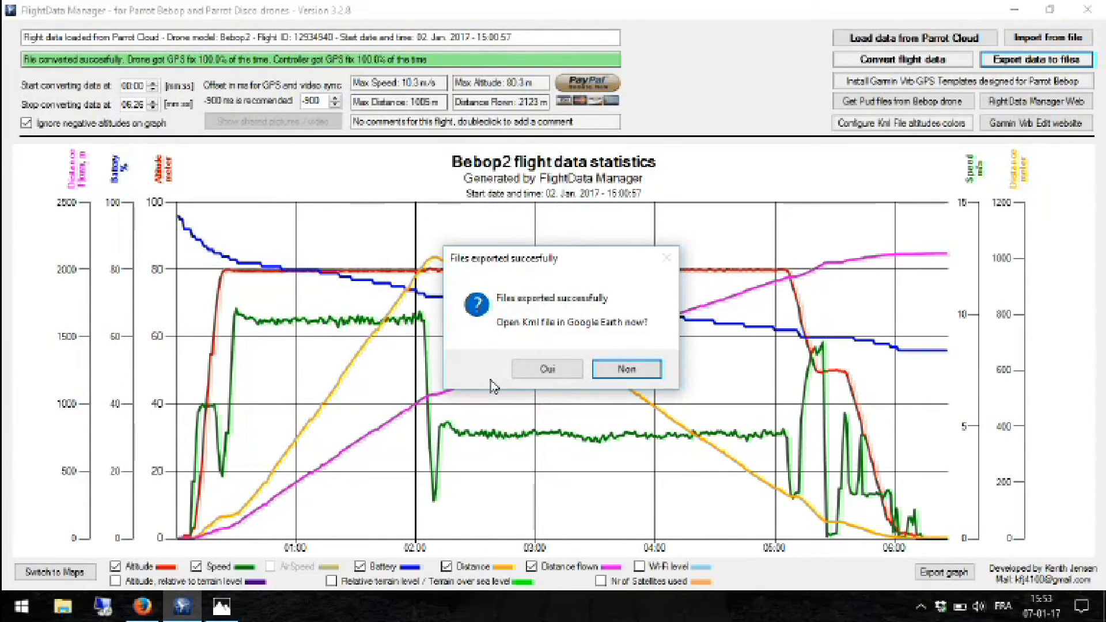
pyautogui.click(534, 342)
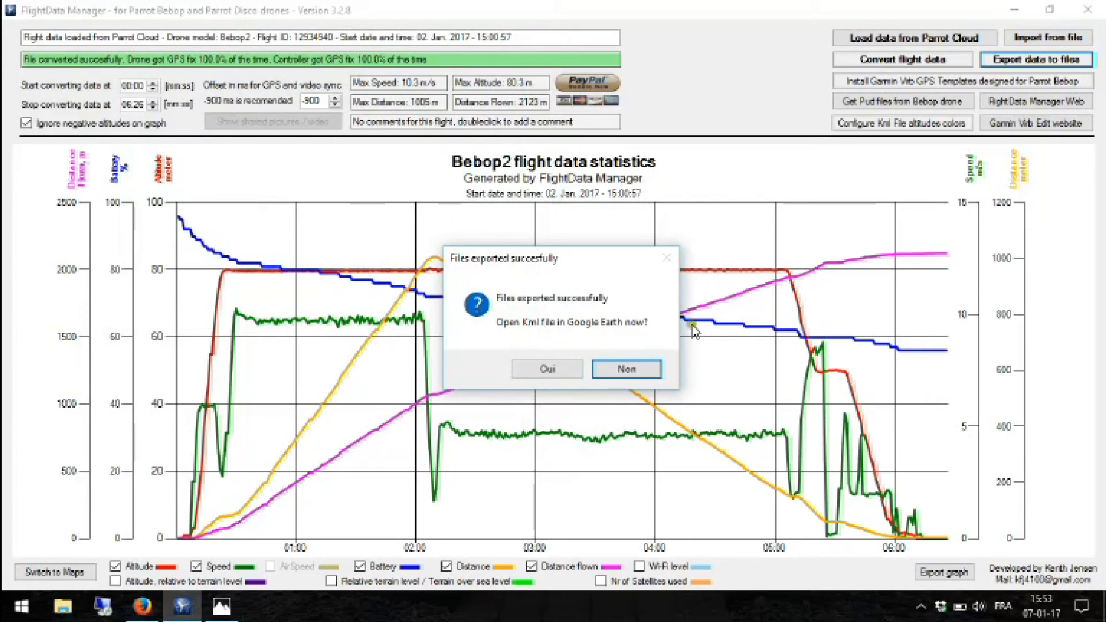
pyautogui.click(626, 371)
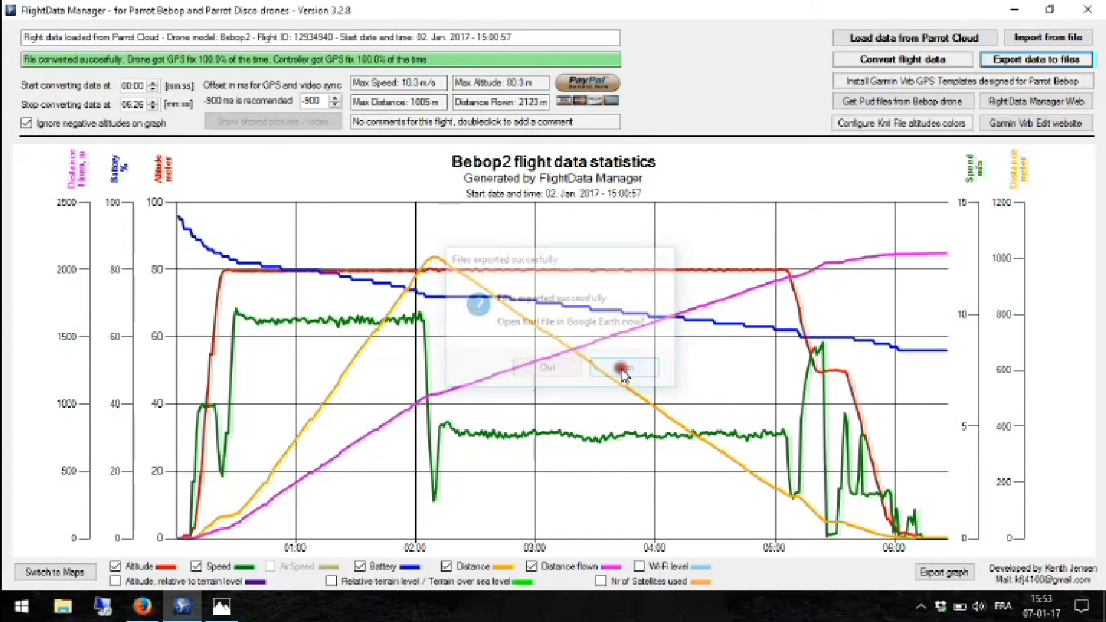